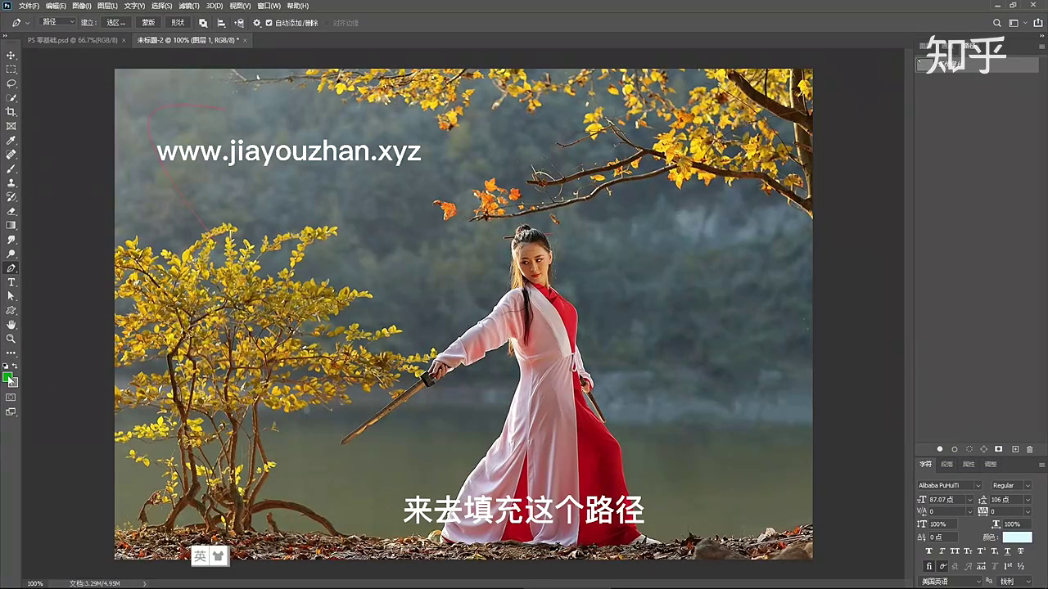
Fill the open path near the web address with the green foreground colour and undo the fill.
{"action": "left_click", "coordinate": [940, 449]}
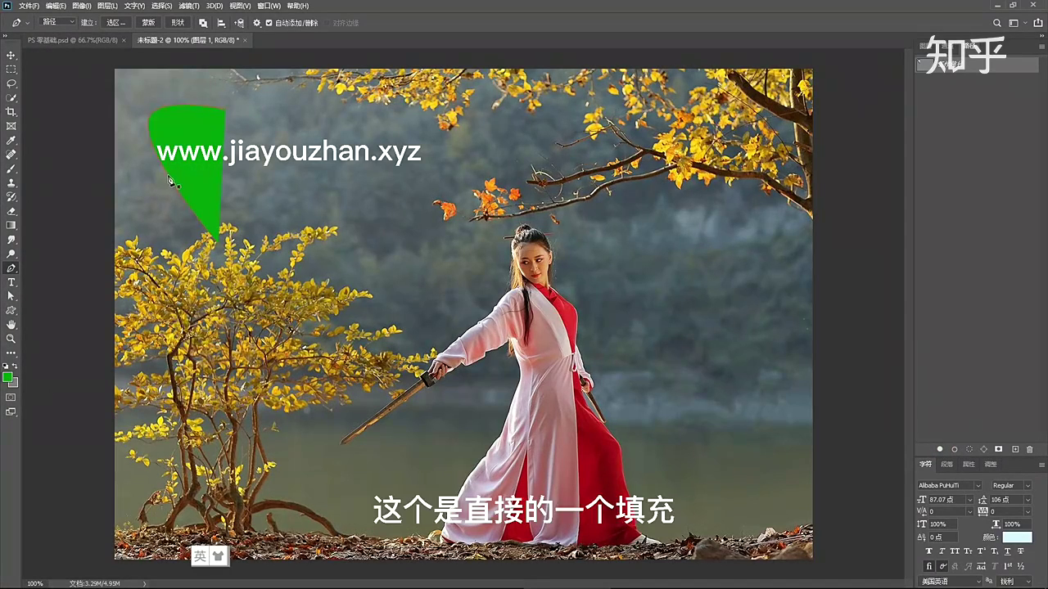
{"action": "key", "text": "ctrl+z"}
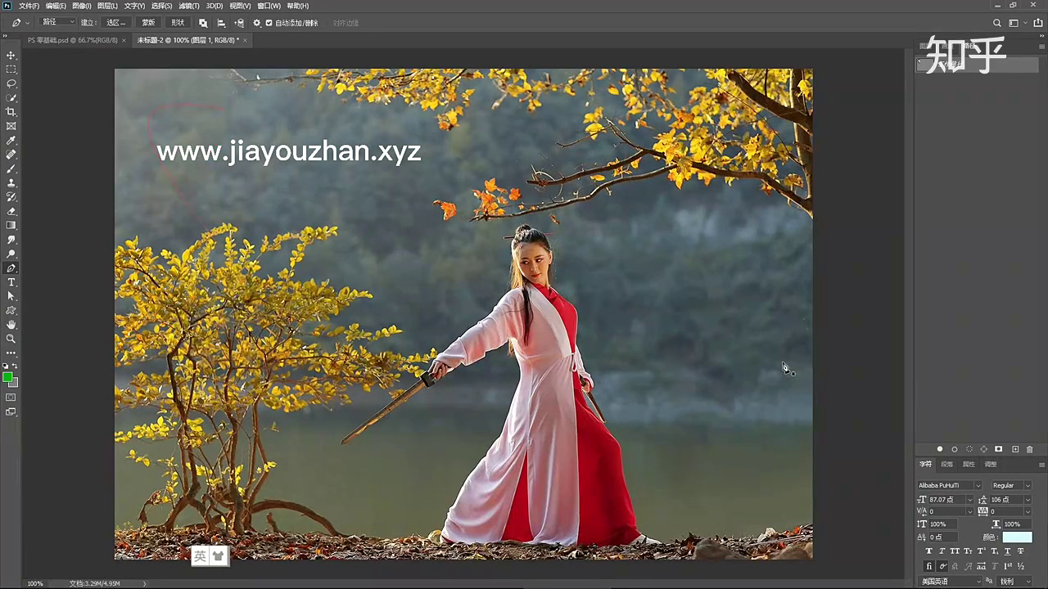
Fill the path with a custom red colour in Normal mode at 65% opacity.
{"action": "left_click", "coordinate": [939, 449], "text": "alt"}
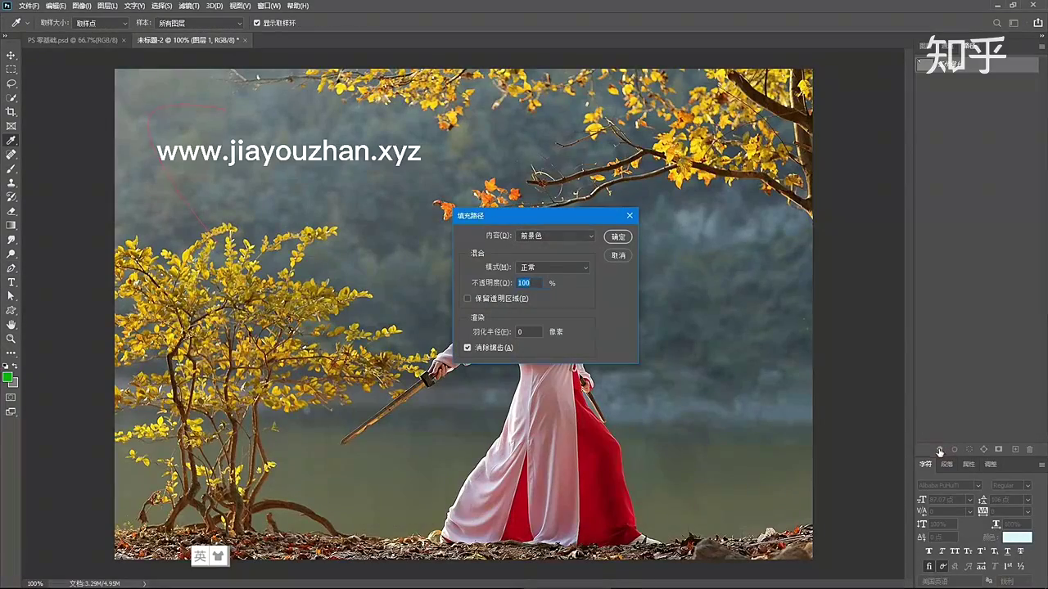
{"action": "left_click_drag", "start_coordinate": [532, 222], "coordinate": [502, 194]}
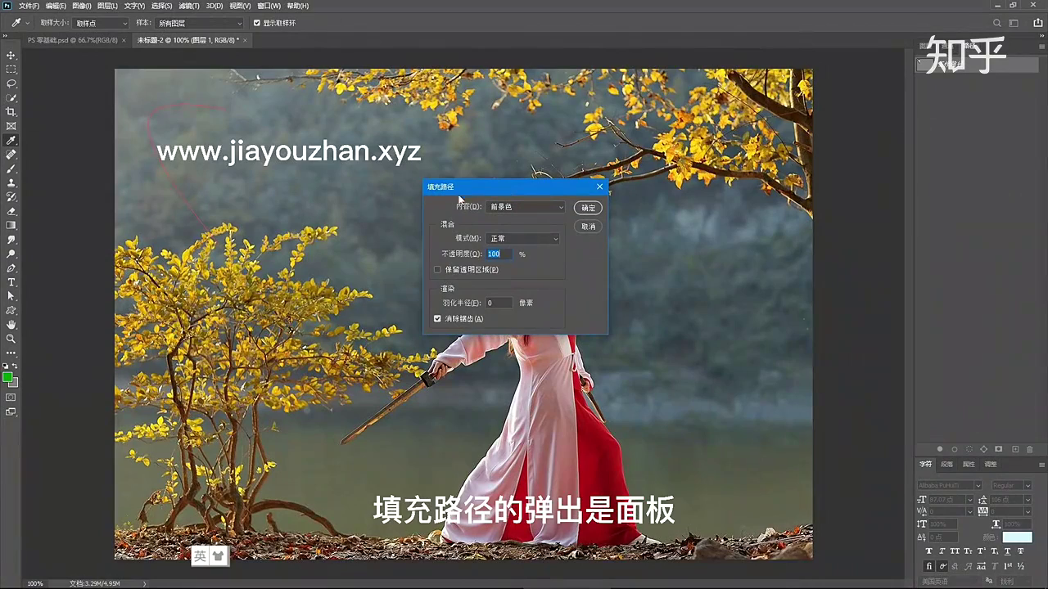
{"action": "left_click", "coordinate": [525, 207]}
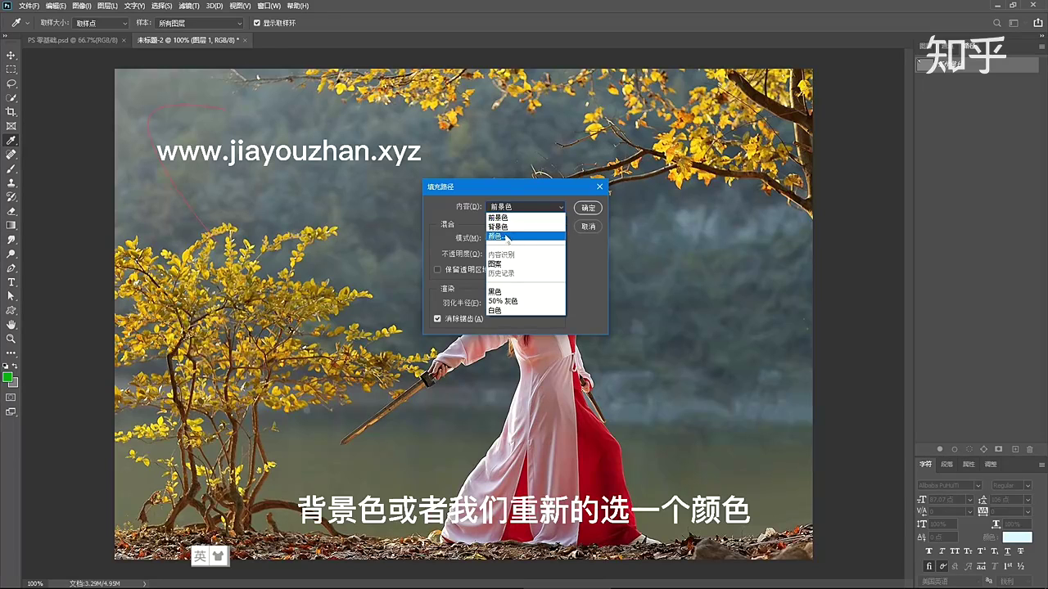
{"action": "left_click", "coordinate": [506, 236]}
{"action": "left_click", "coordinate": [1003, 259]}
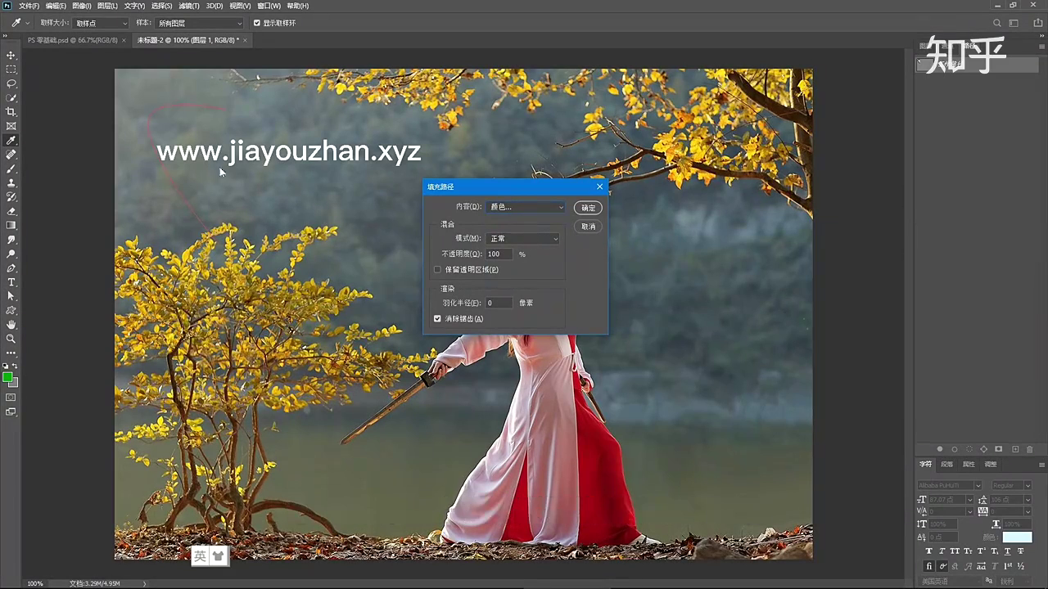
{"action": "mouse_move", "coordinate": [462, 256]}
{"action": "left_mouse_down"}
{"action": "mouse_move", "coordinate": [475, 256]}
{"action": "mouse_move", "coordinate": [458, 258]}
{"action": "left_mouse_up"}
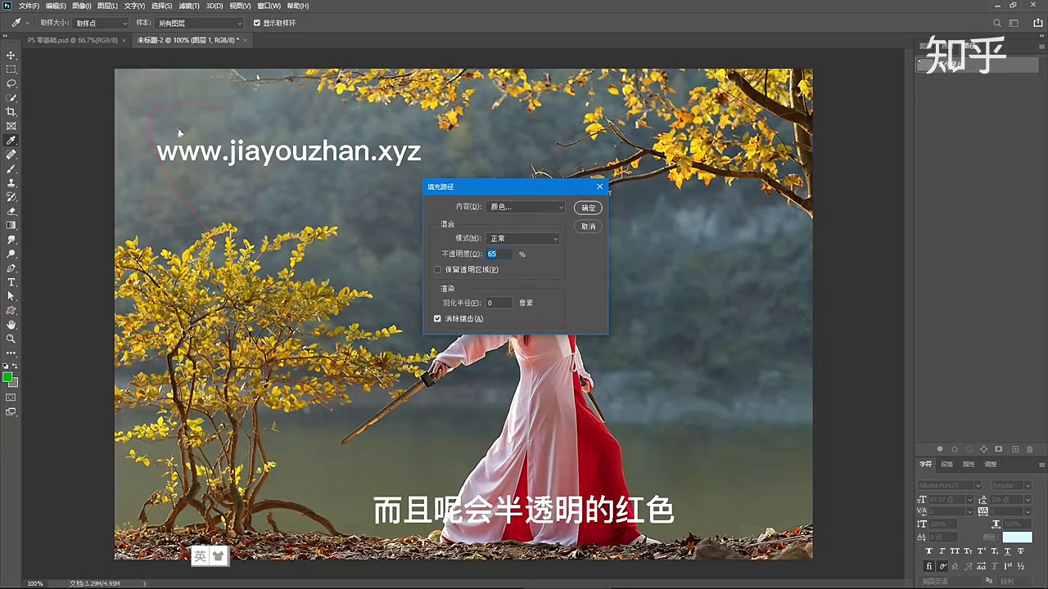
{"action": "left_click", "coordinate": [587, 207]}
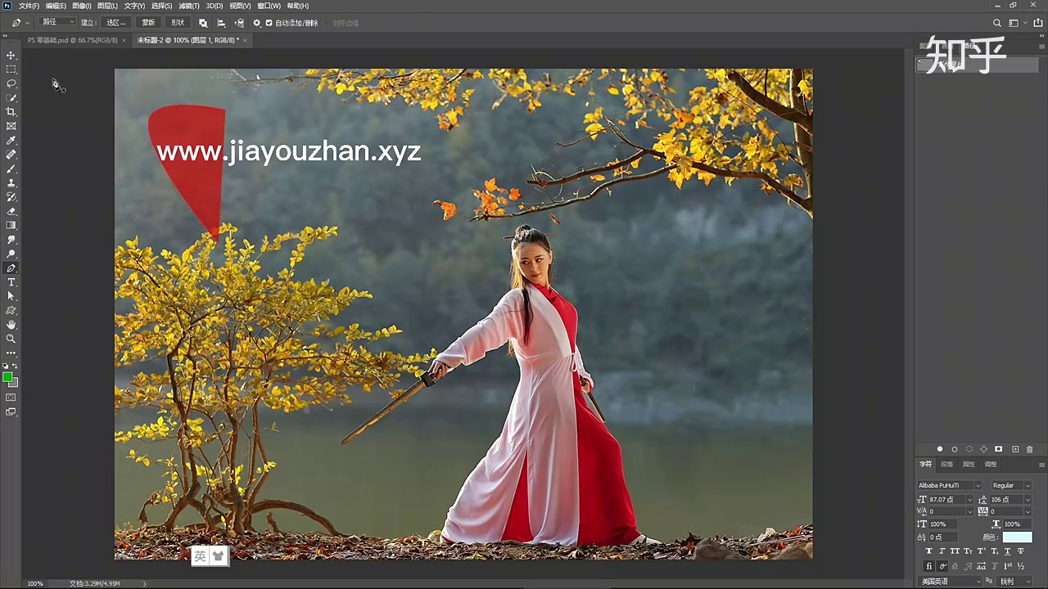
Create a new empty layer above the photo layer to hold separate path fills.
{"action": "left_click", "coordinate": [11, 55]}
{"action": "left_click_drag", "start_coordinate": [201, 163], "coordinate": [213, 211]}
{"action": "key", "text": "F7"}
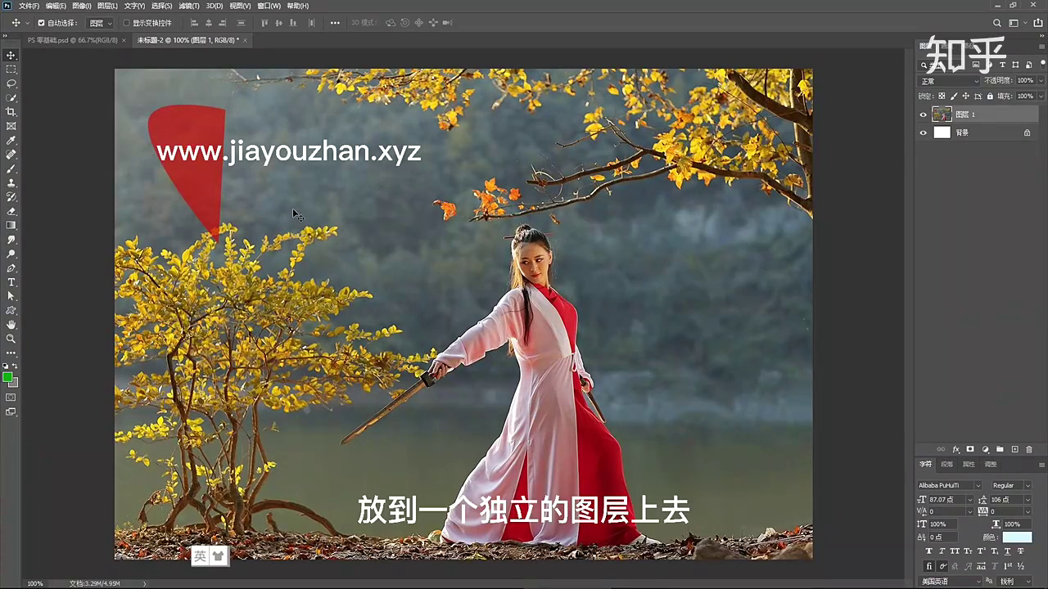
{"action": "left_click", "coordinate": [1014, 450]}
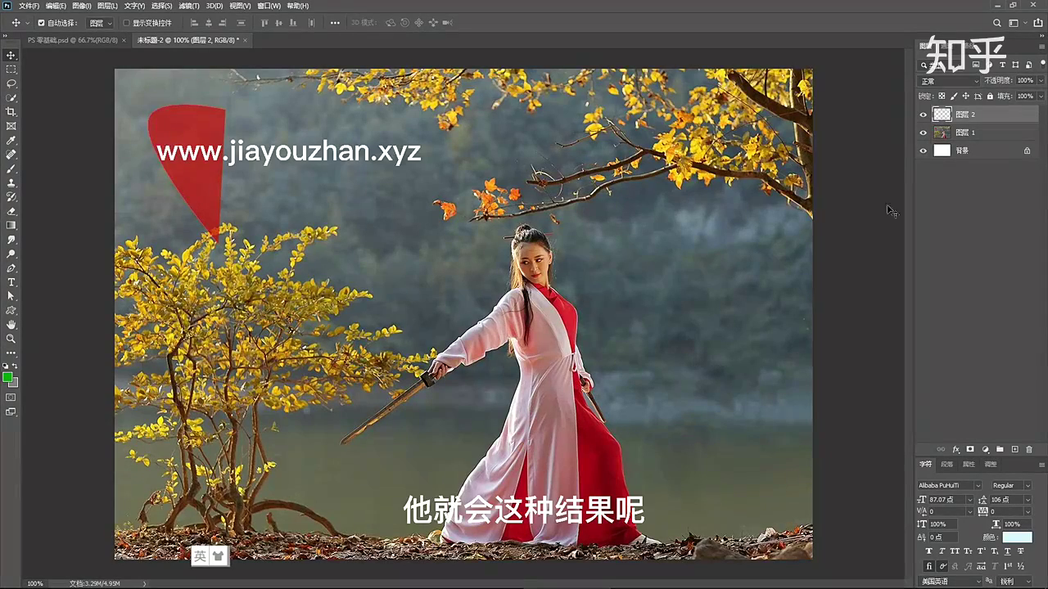
Move the path to the right of the red shape with the Path Selection tool.
{"action": "left_click", "coordinate": [972, 45]}
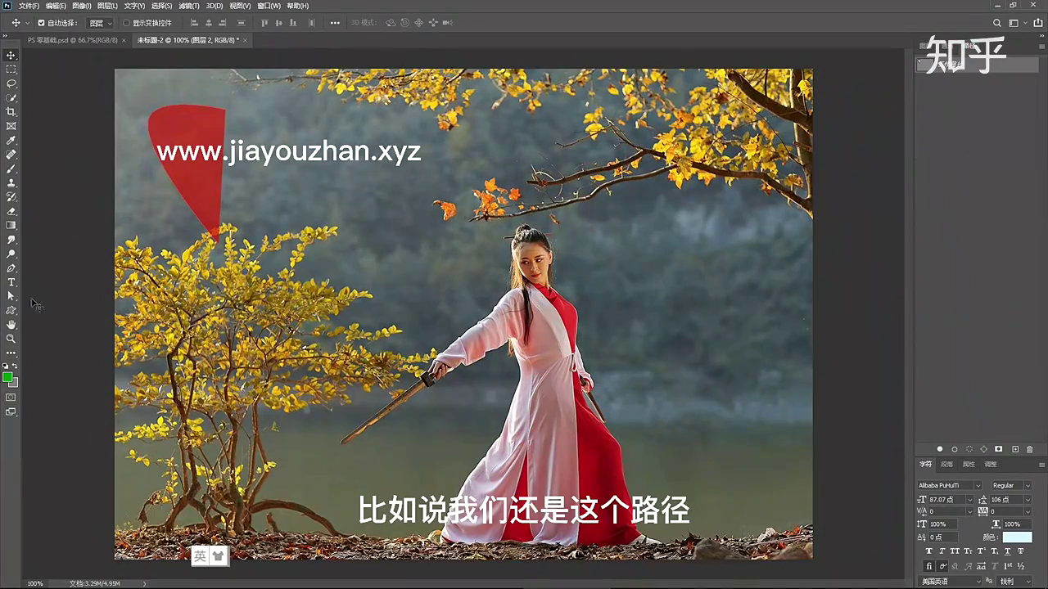
{"action": "left_click", "coordinate": [10, 295]}
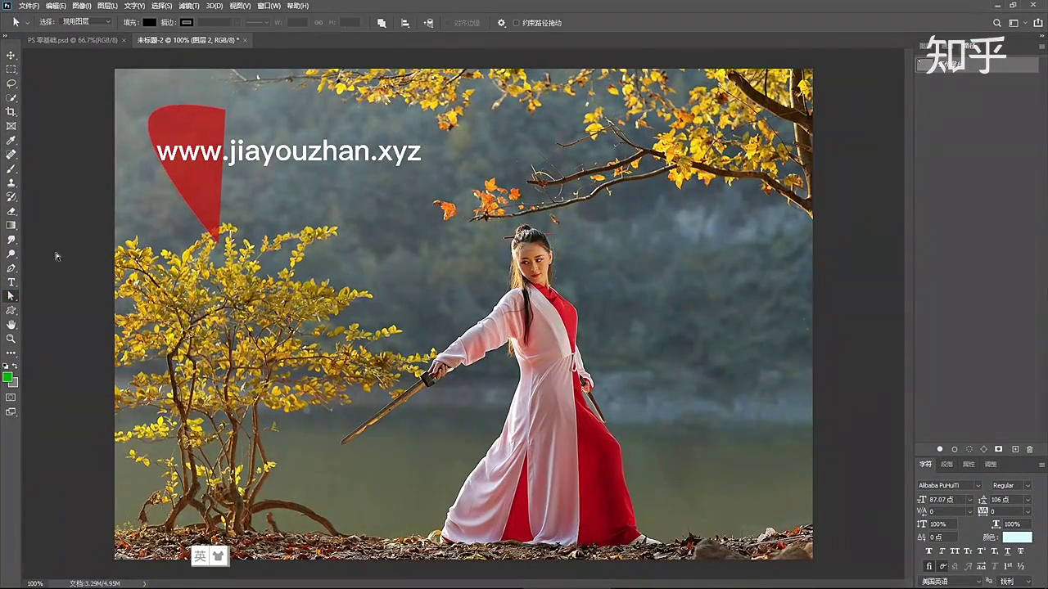
{"action": "left_click_drag", "start_coordinate": [187, 186], "coordinate": [332, 209]}
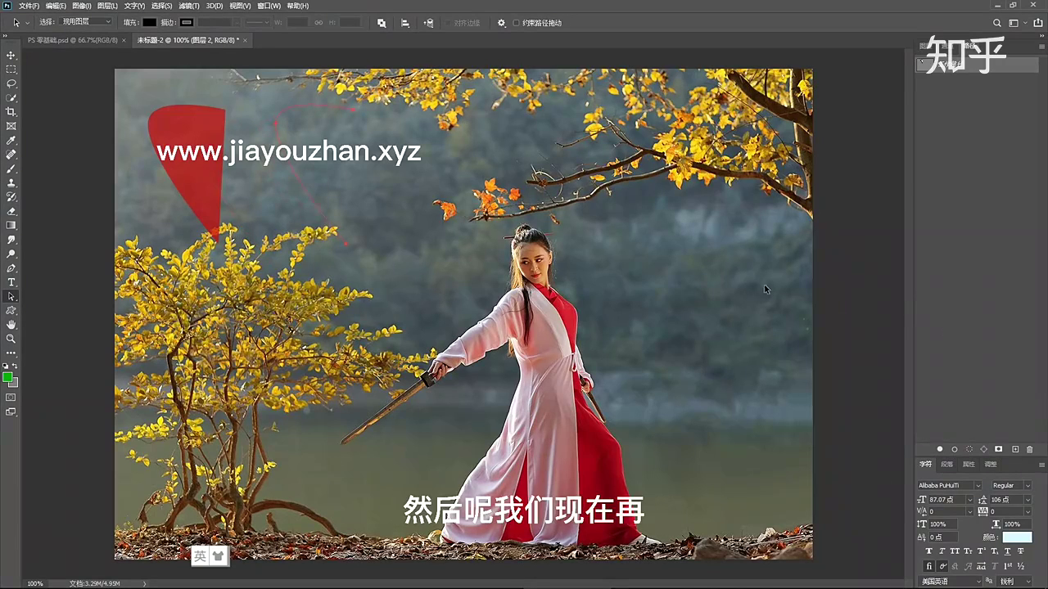
Fill the moved path on the new layer with yellow at 34% opacity and a feather radius of 7.2 pixels.
{"action": "left_click", "coordinate": [939, 451], "text": "alt"}
{"action": "left_click", "coordinate": [529, 207]}
{"action": "left_click", "coordinate": [523, 234]}
{"action": "left_click_drag", "start_coordinate": [897, 393], "coordinate": [897, 378]}
{"action": "left_click", "coordinate": [974, 255]}
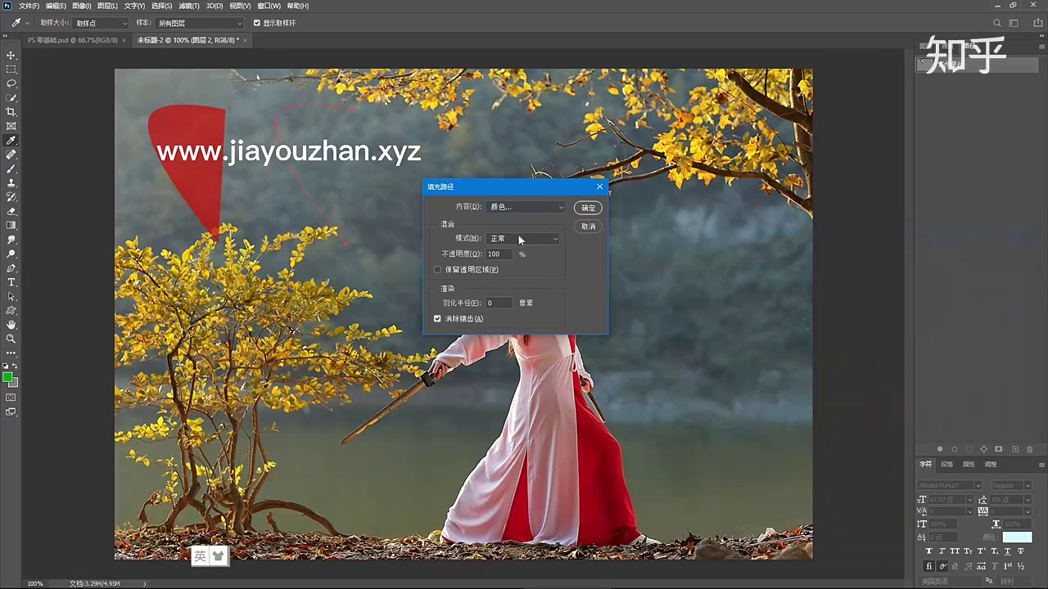
{"action": "left_click_drag", "start_coordinate": [475, 255], "coordinate": [434, 256]}
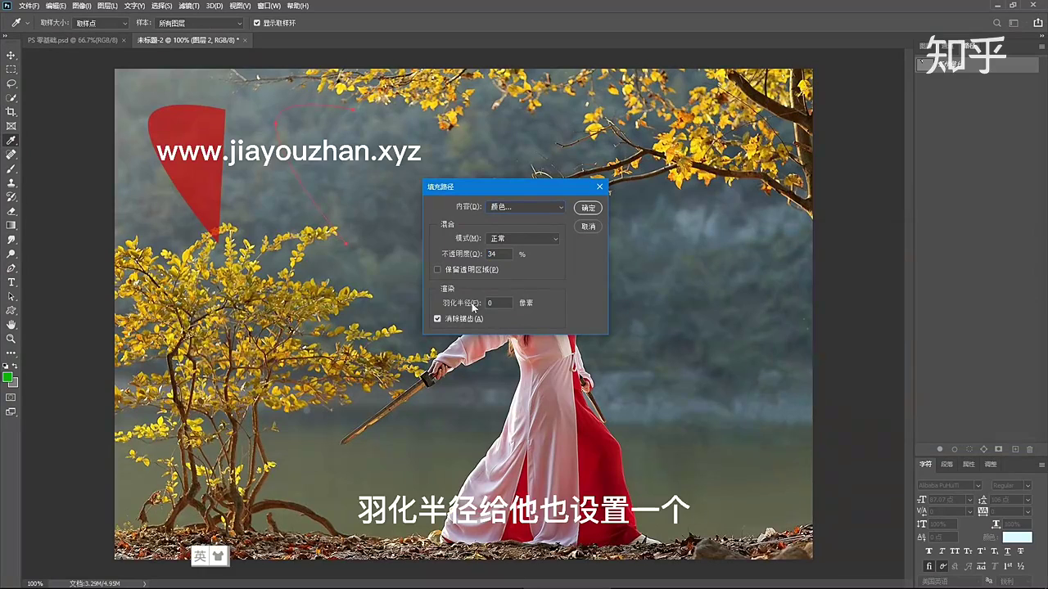
{"action": "left_click_drag", "start_coordinate": [461, 305], "coordinate": [465, 334]}
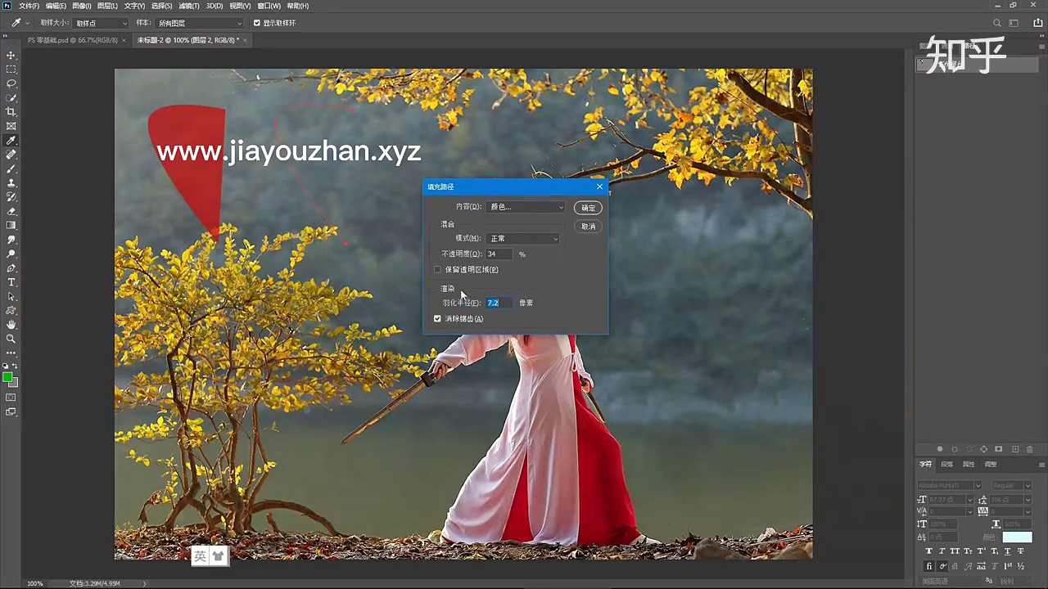
{"action": "left_click", "coordinate": [588, 208]}
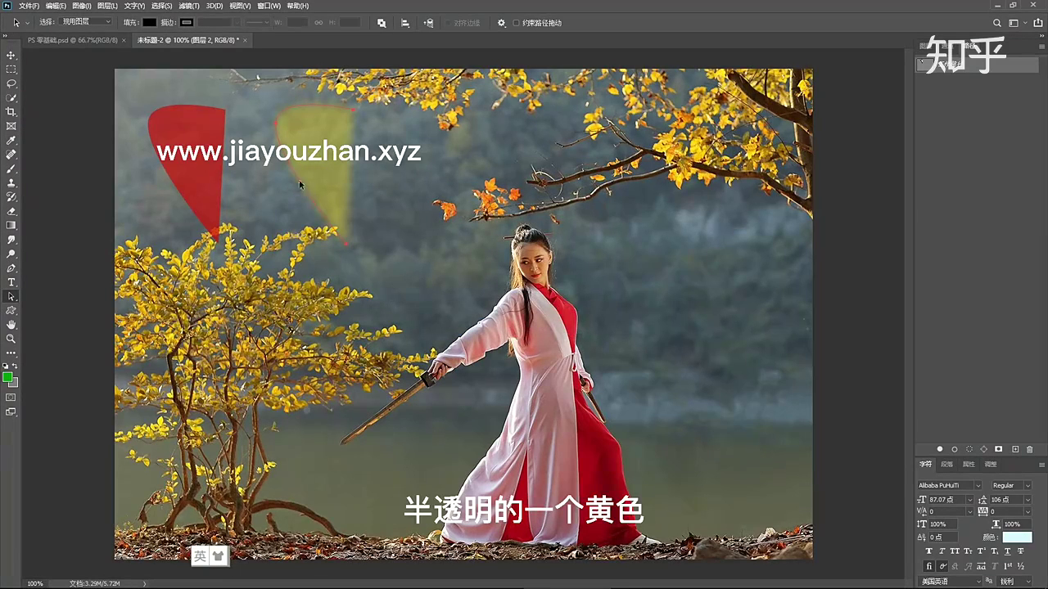
Fill the yellow shape's path with the green foreground colour and undo that fill.
{"action": "left_click", "coordinate": [925, 46]}
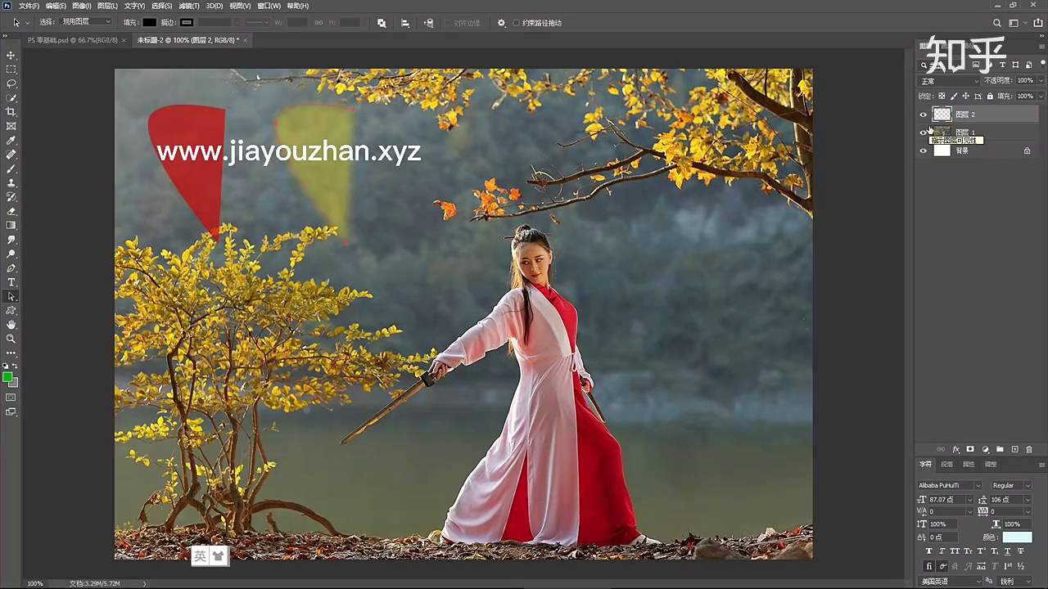
{"action": "left_click", "coordinate": [973, 45]}
{"action": "left_click", "coordinate": [940, 450]}
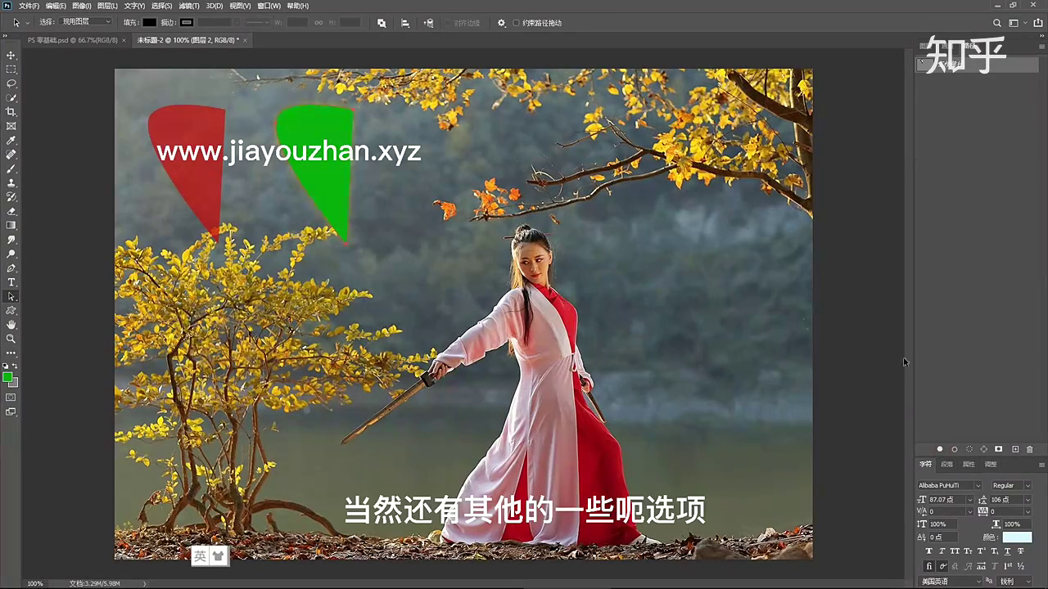
{"action": "key", "text": "ctrl+z"}
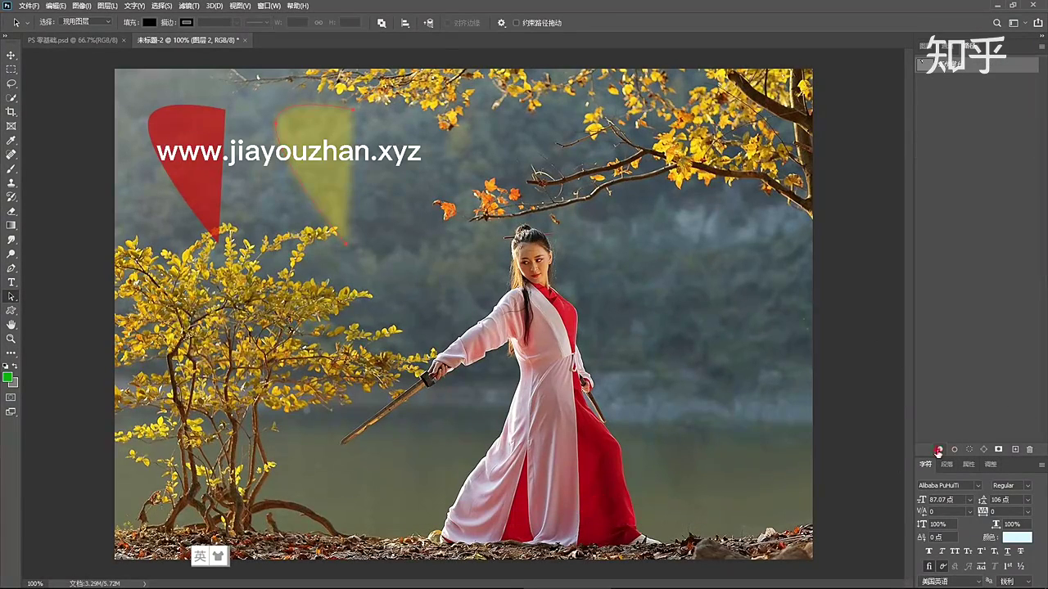
{"action": "left_click", "coordinate": [940, 449], "text": "alt"}
{"action": "left_click", "coordinate": [501, 207]}
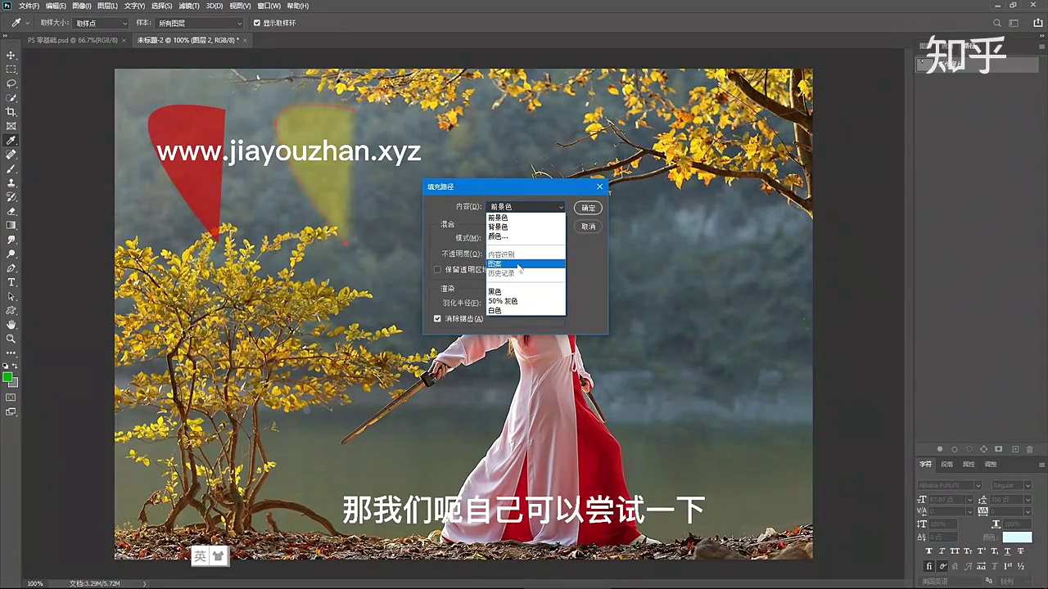
{"action": "left_click", "coordinate": [502, 190]}
{"action": "left_click", "coordinate": [587, 227]}
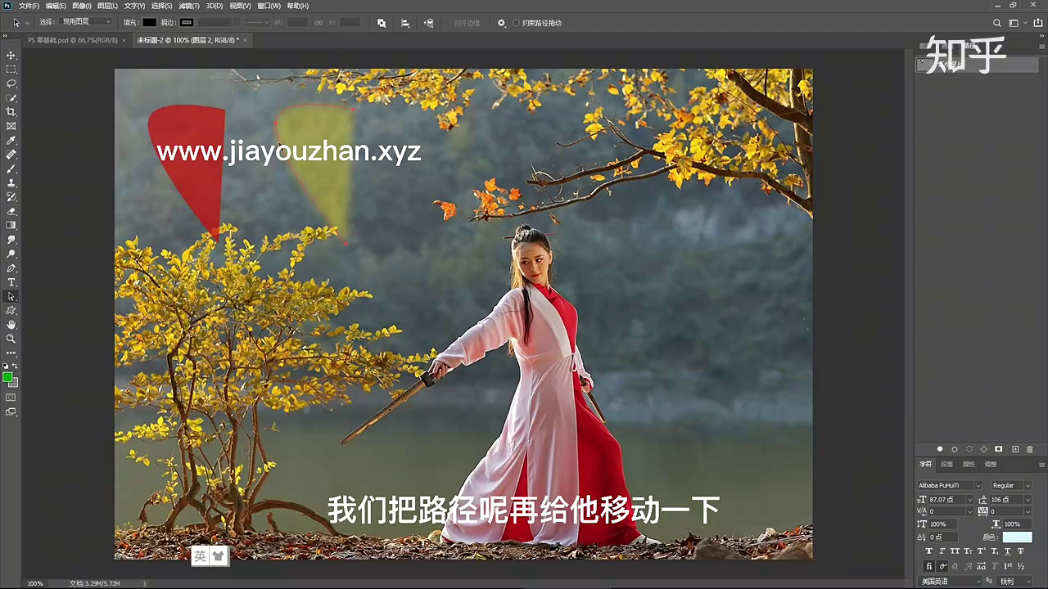
Move the path to the lake area right of the woman and stroke it with the current brush in green.
{"action": "mouse_move", "coordinate": [286, 159]}
{"action": "left_mouse_down"}
{"action": "mouse_move", "coordinate": [296, 283]}
{"action": "mouse_move", "coordinate": [308, 290]}
{"action": "mouse_move", "coordinate": [659, 302]}
{"action": "left_mouse_up"}
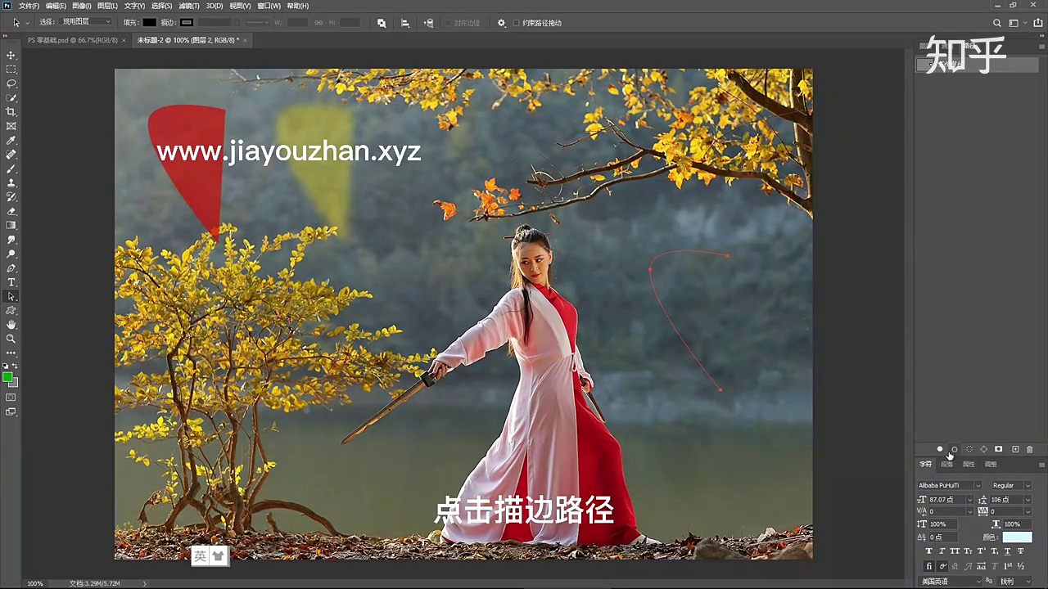
{"action": "left_click", "coordinate": [925, 46]}
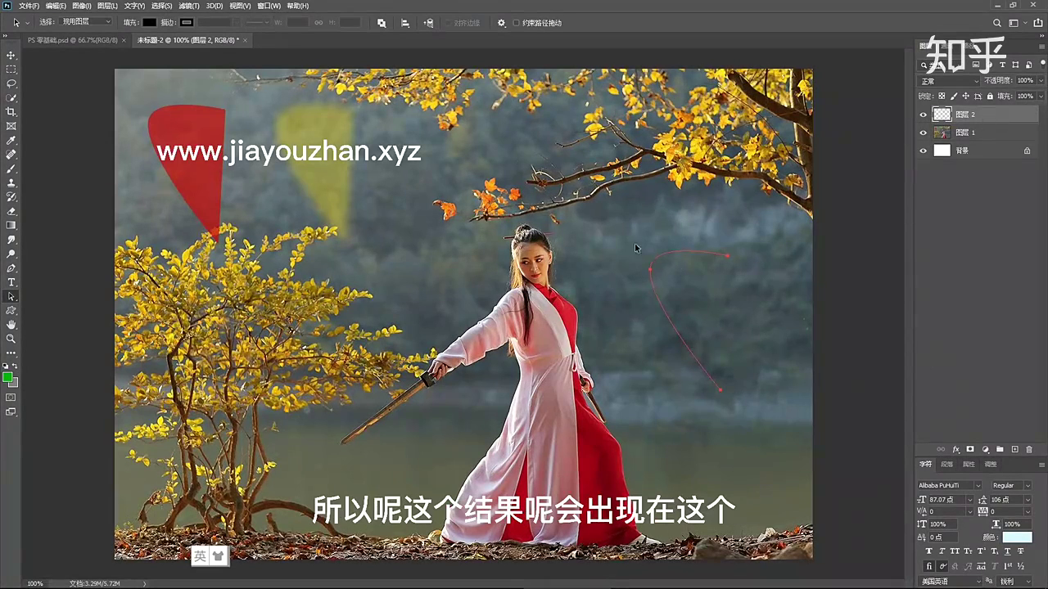
{"action": "left_click", "coordinate": [966, 46]}
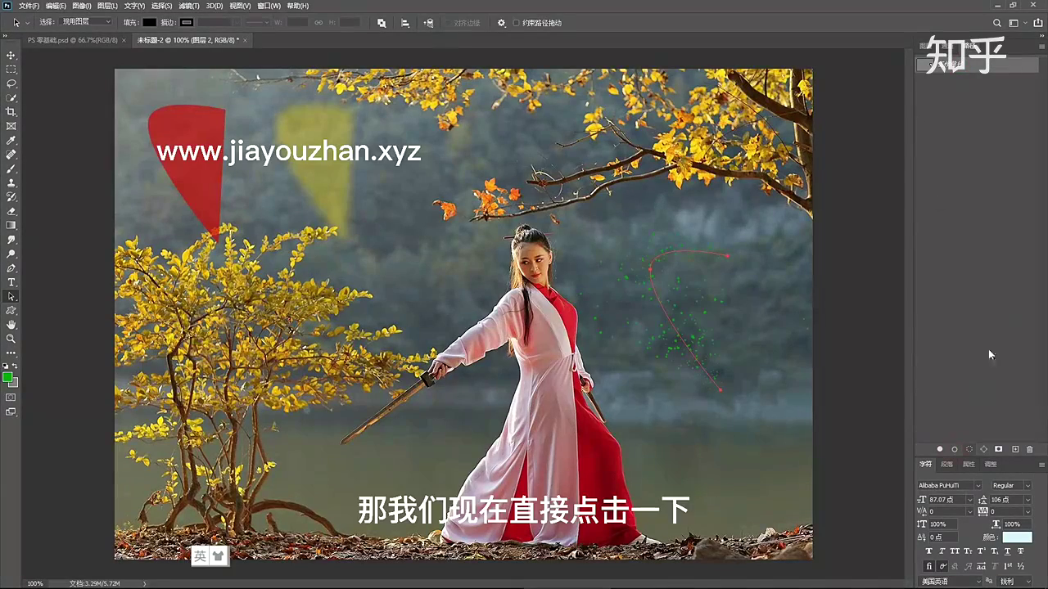
{"action": "left_click", "coordinate": [954, 449]}
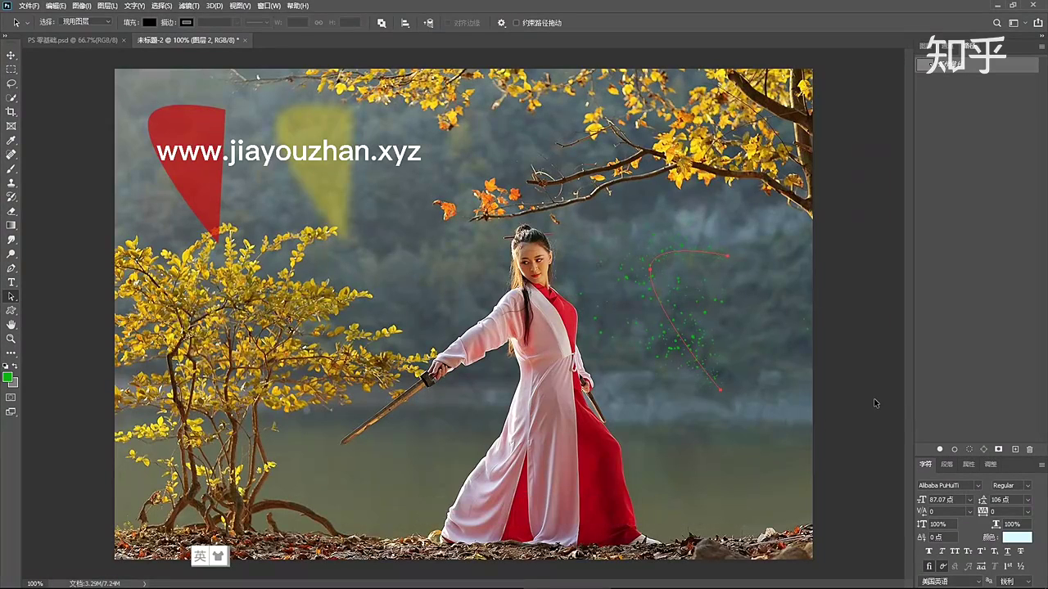
{"action": "left_click", "coordinate": [954, 450], "text": "alt"}
{"action": "left_click_drag", "start_coordinate": [503, 170], "coordinate": [462, 248]}
{"action": "left_click", "coordinate": [489, 266]}
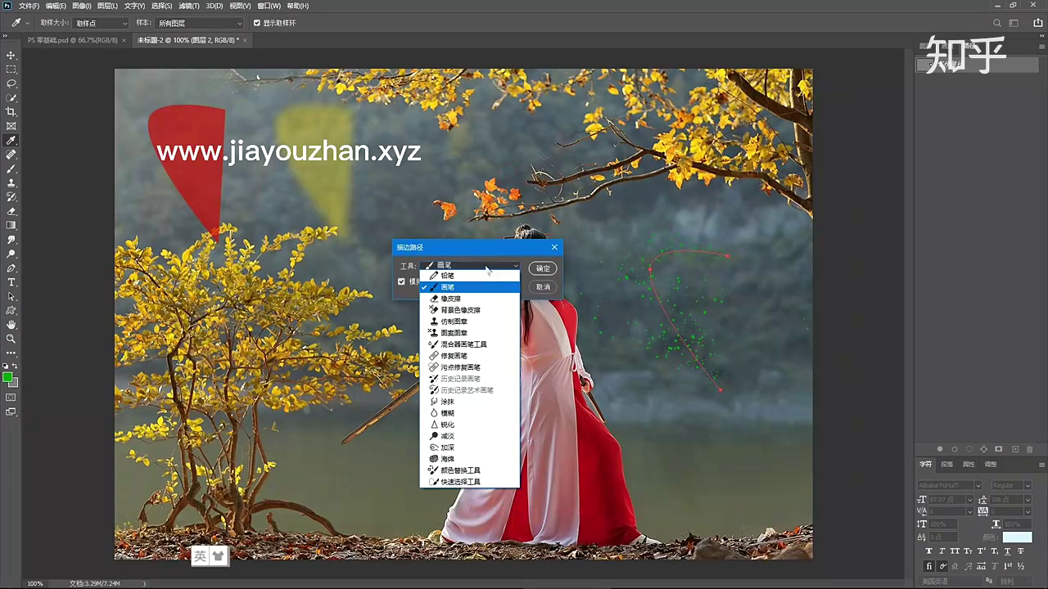
{"action": "left_click", "coordinate": [418, 251]}
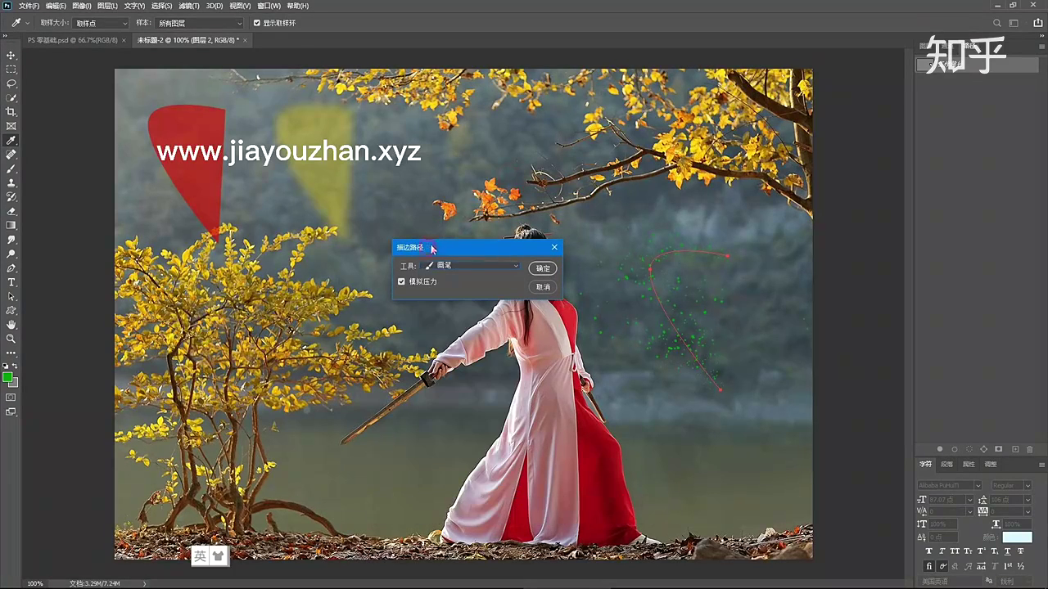
{"action": "left_click", "coordinate": [489, 265]}
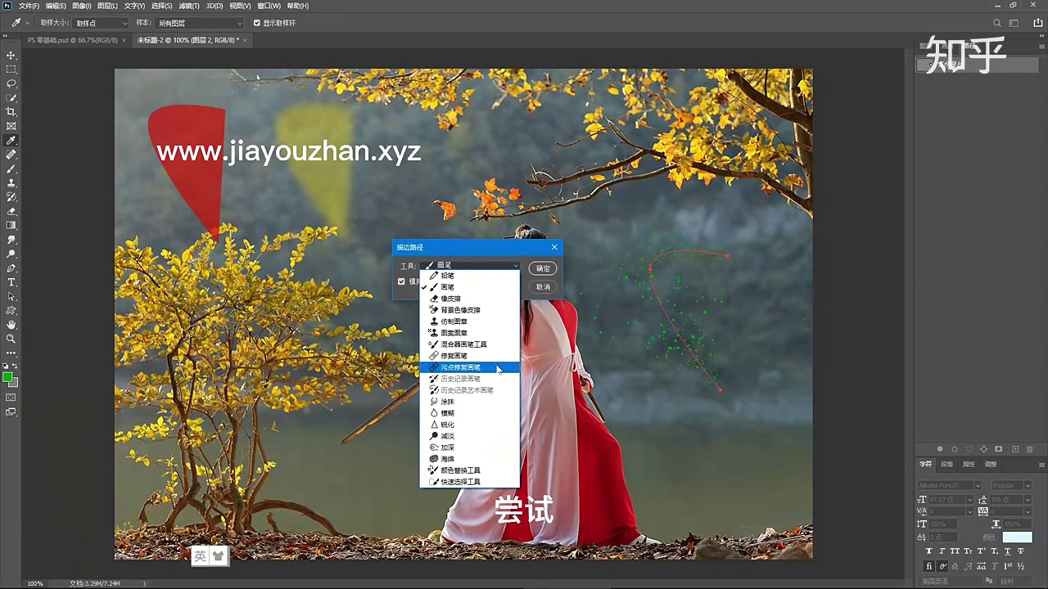
{"action": "left_click", "coordinate": [463, 276]}
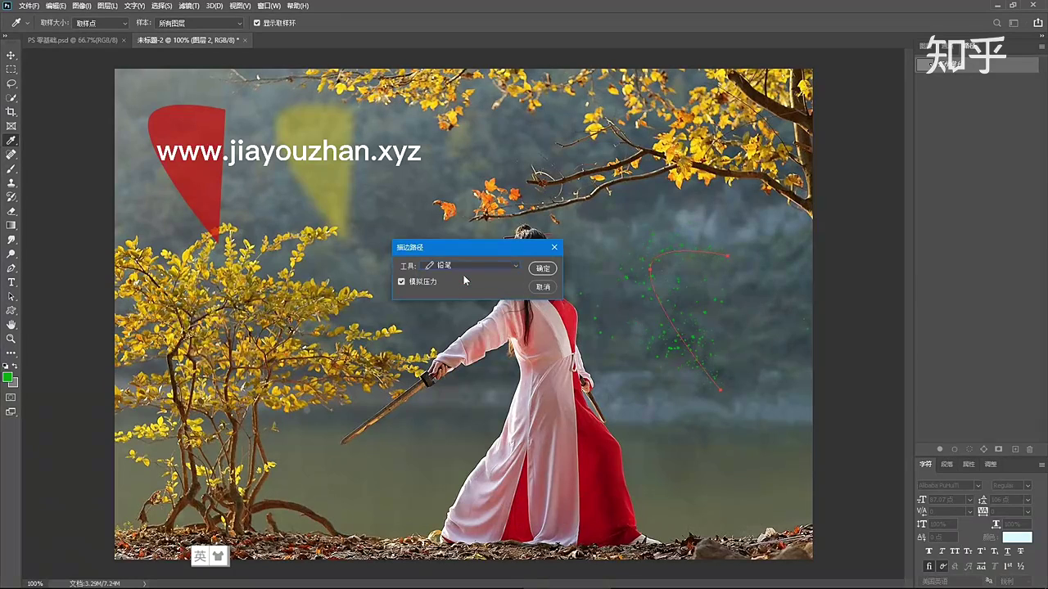
{"action": "left_click", "coordinate": [561, 263]}
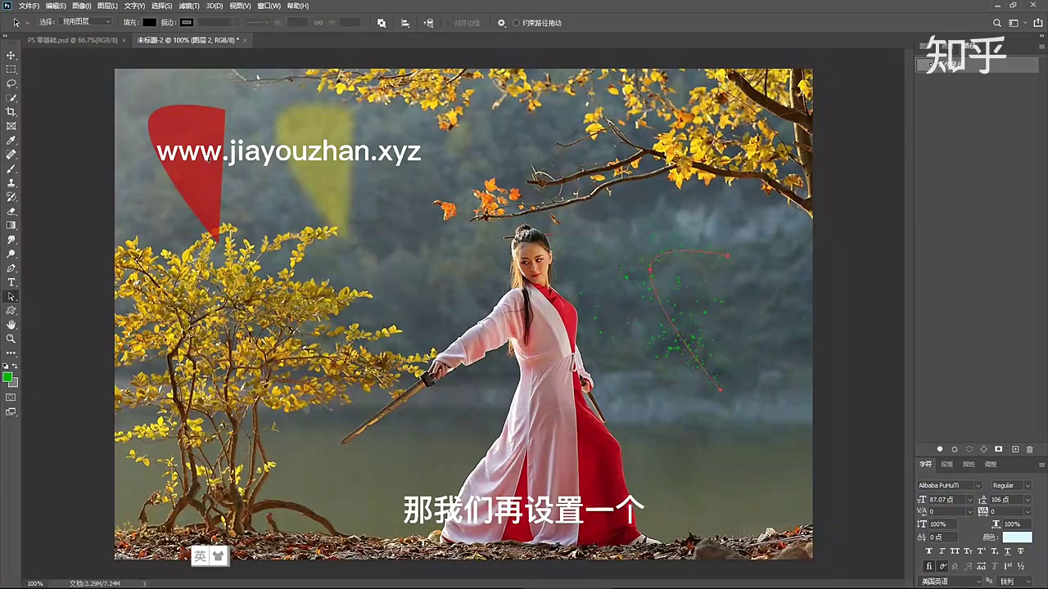
Choose the special-effects preset "Kyle 的概念画笔 - 所有目..." at 174 pixels and stroke the path with it.
{"action": "key", "text": "F5"}
{"action": "left_click_drag", "start_coordinate": [173, 140], "coordinate": [326, 209]}
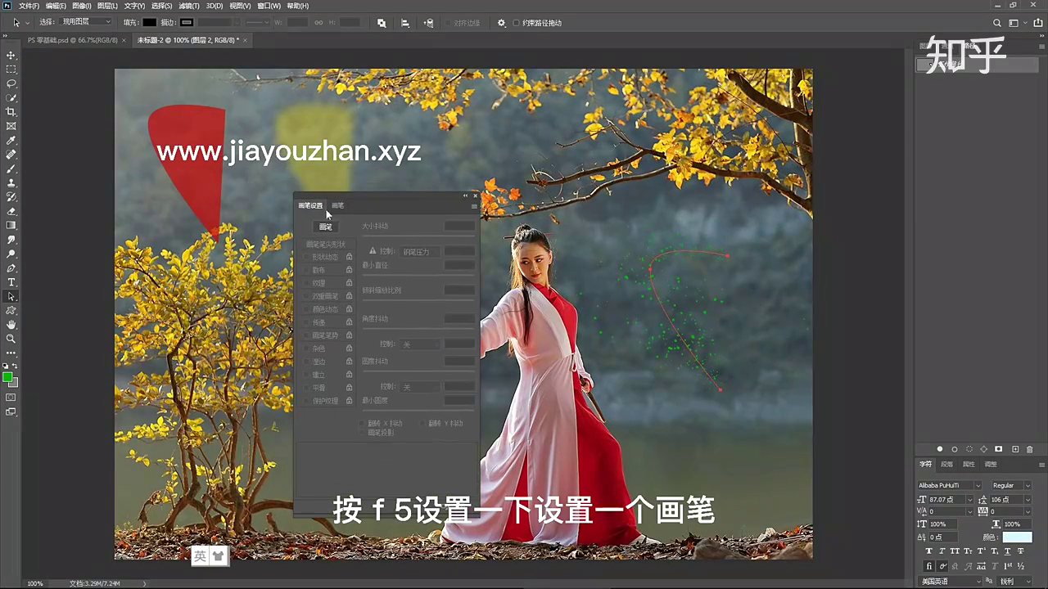
{"action": "left_click", "coordinate": [325, 225]}
{"action": "key", "text": "b"}
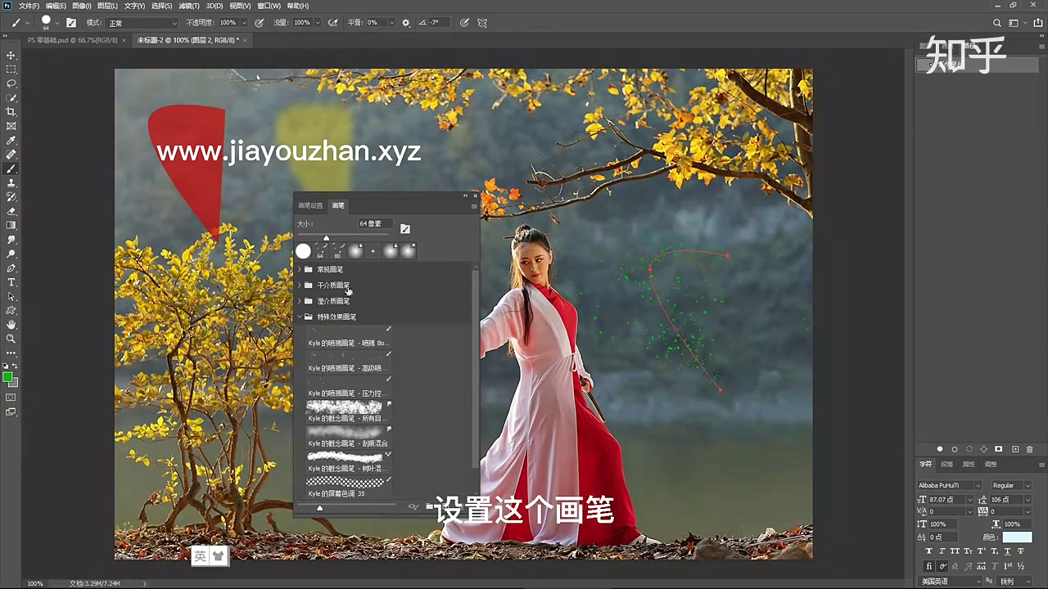
{"action": "left_click", "coordinate": [345, 416]}
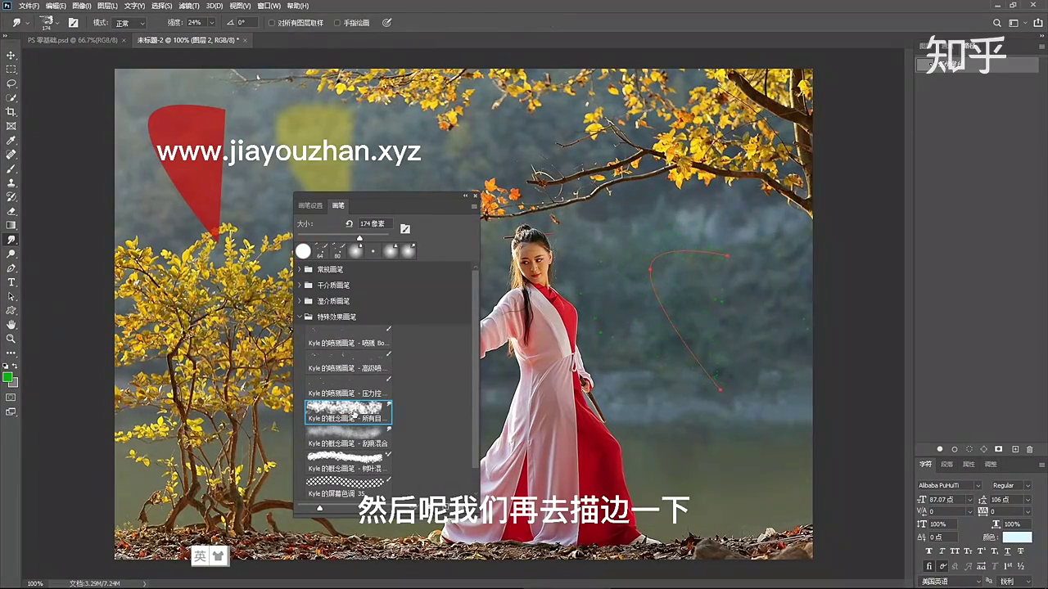
{"action": "left_click", "coordinate": [955, 451]}
{"action": "key", "text": "b"}
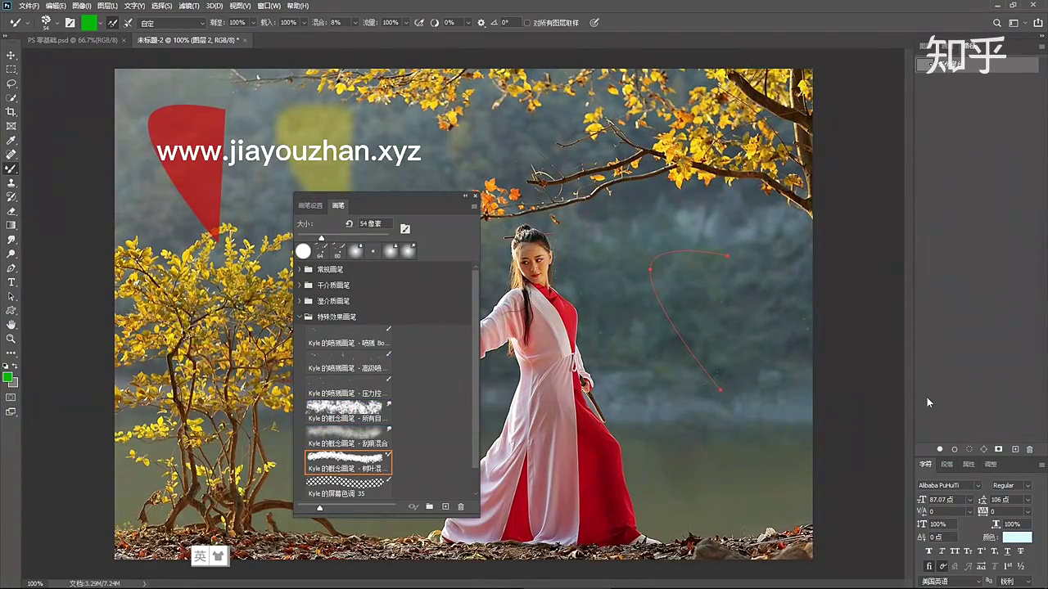
Reduce the "Kyle 的概念画笔 - 树叶混..." brush to 43 pixels and stroke the path with it in green.
{"action": "left_click_drag", "start_coordinate": [320, 238], "coordinate": [317, 239]}
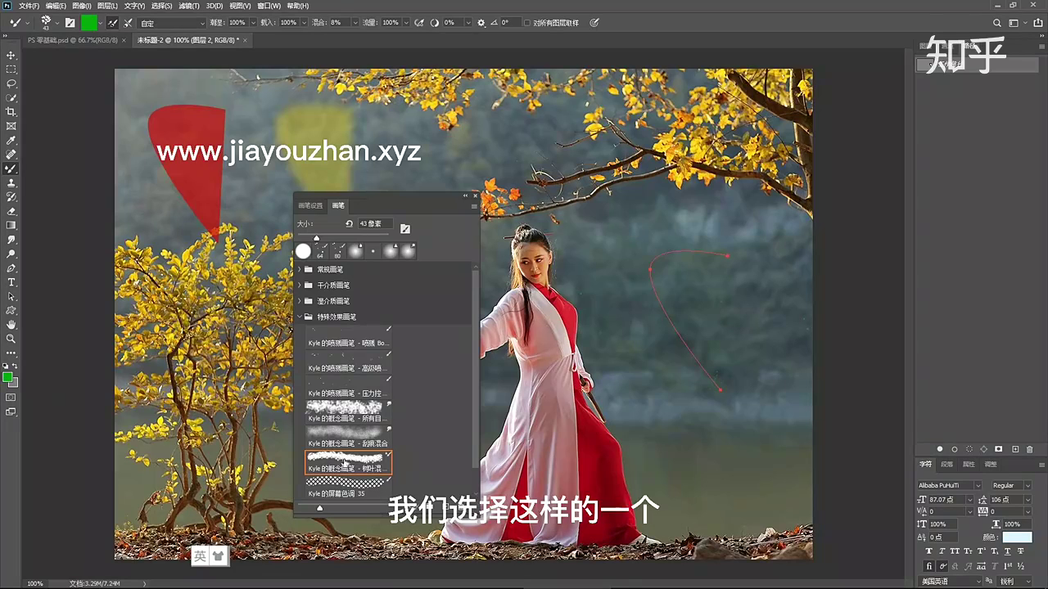
{"action": "left_click", "coordinate": [955, 450]}
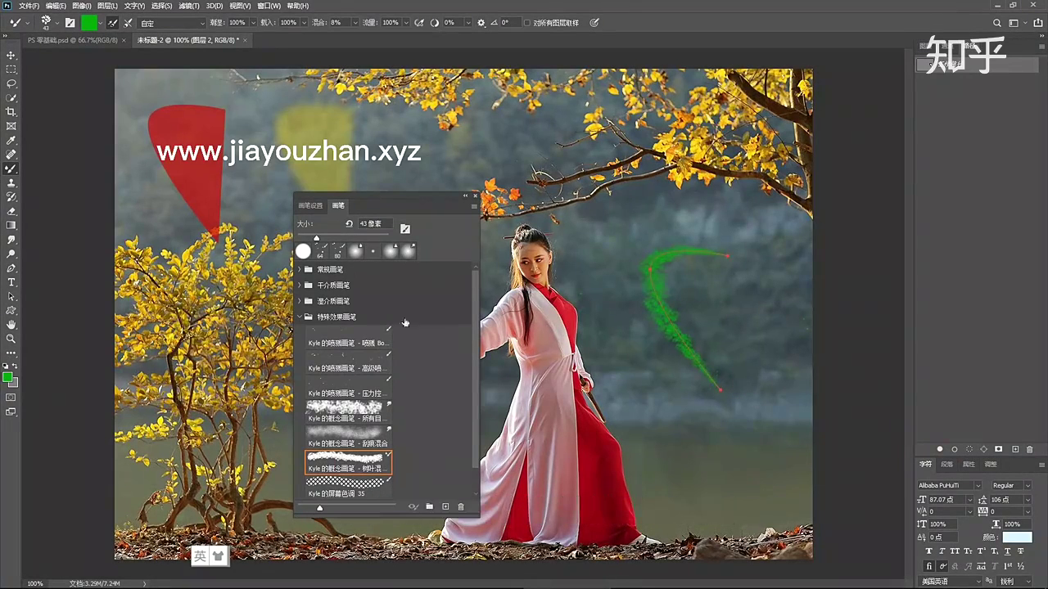
Choose the general brush preset "硬边圆" at 32 pixels and stroke the path with it in green.
{"action": "left_click", "coordinate": [299, 269]}
{"action": "left_click", "coordinate": [344, 336]}
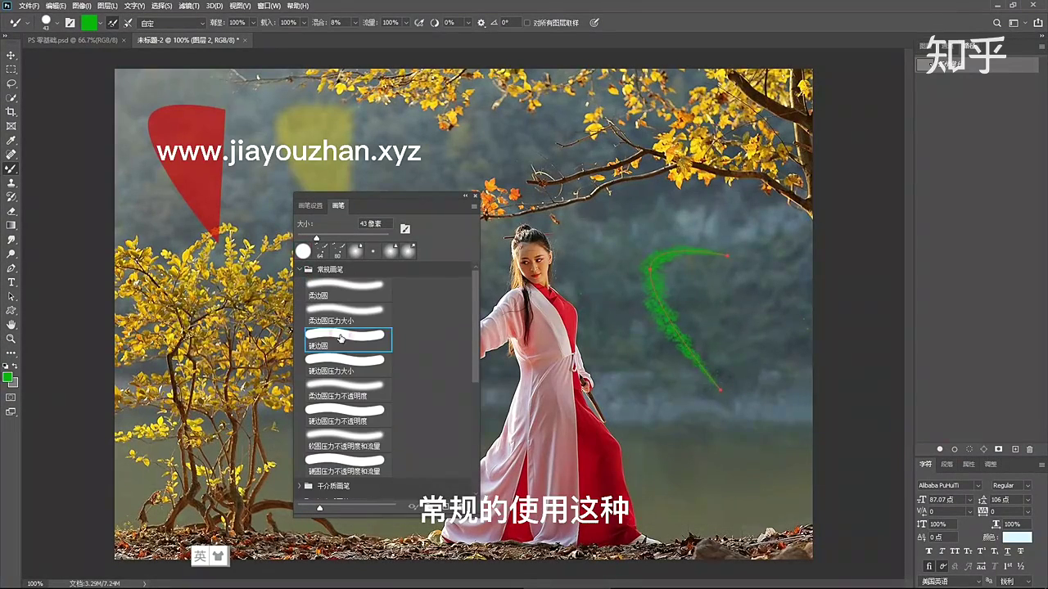
{"action": "left_click", "coordinate": [955, 449]}
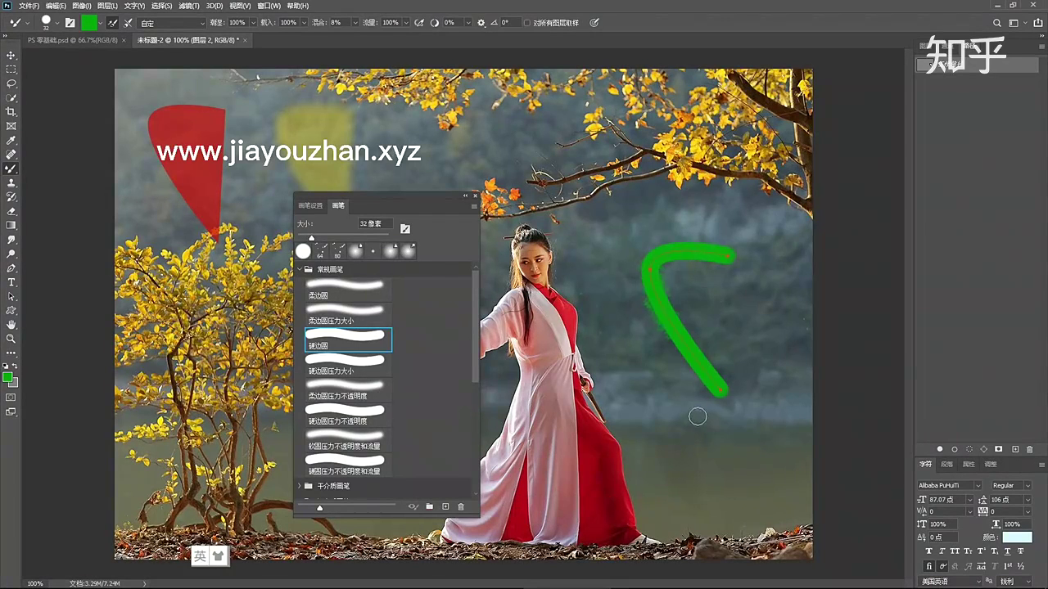
Close the floating brush settings and switch to the "PS 零基础.psd" document.
{"action": "left_click_drag", "start_coordinate": [399, 195], "coordinate": [432, 208]}
{"action": "left_click", "coordinate": [506, 210]}
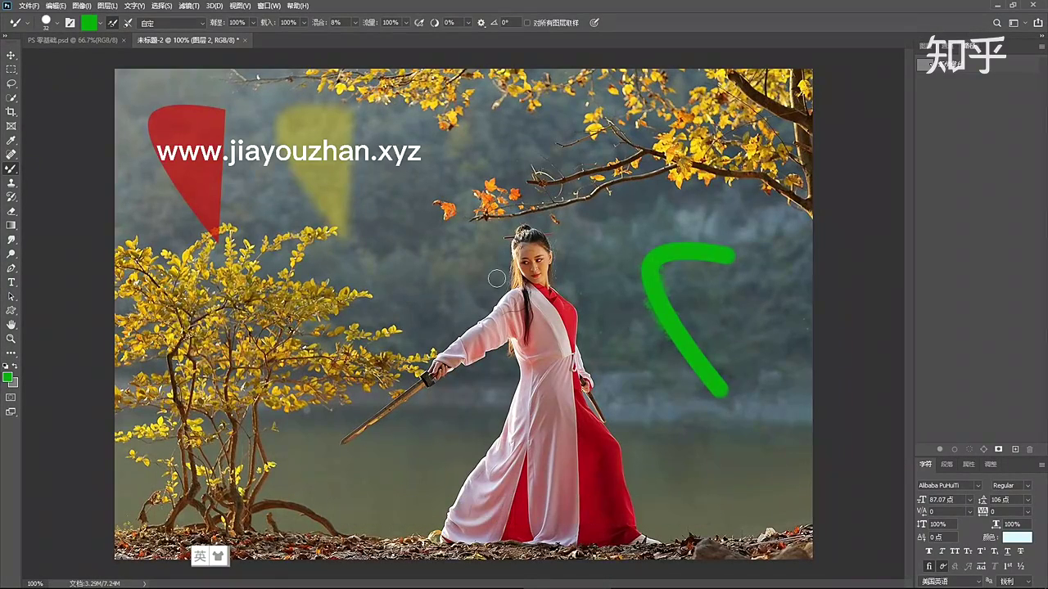
{"action": "left_click", "coordinate": [51, 40]}
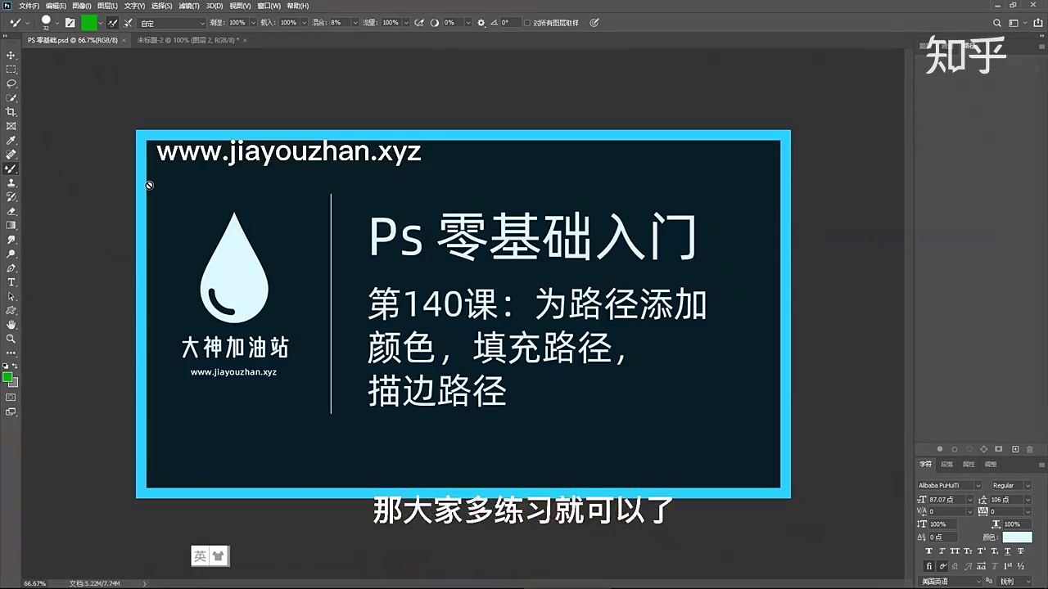